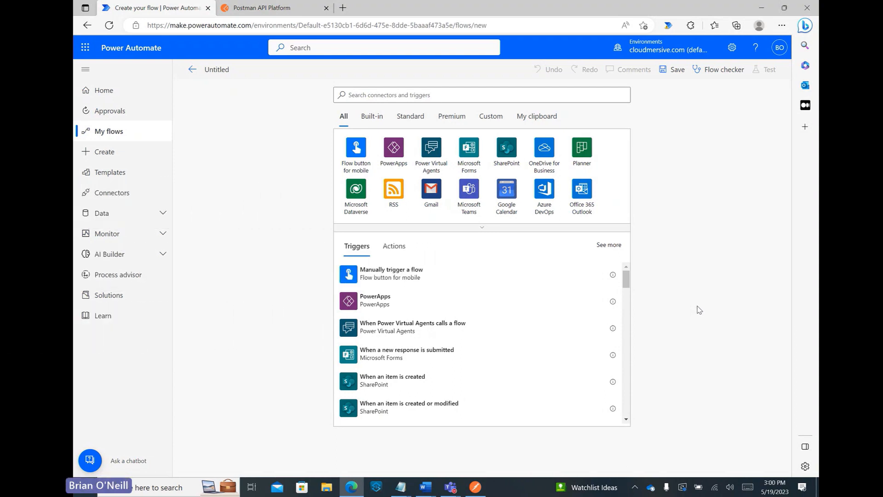
click(265, 10)
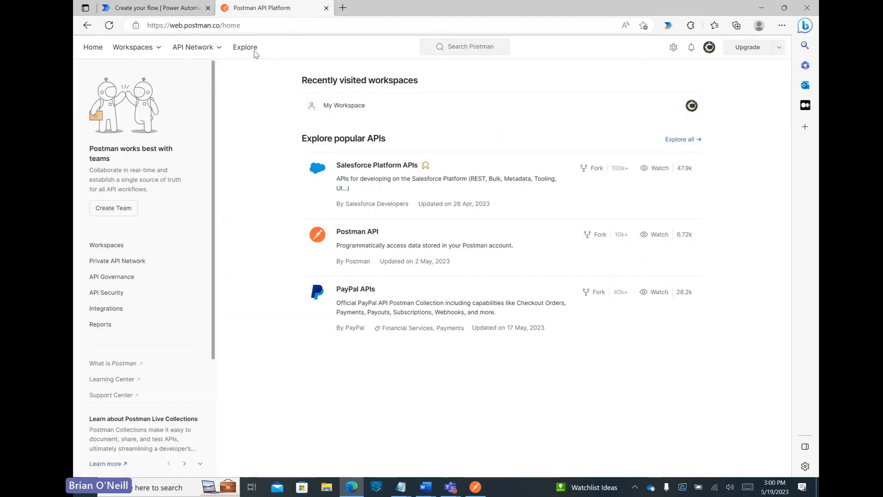
click(159, 11)
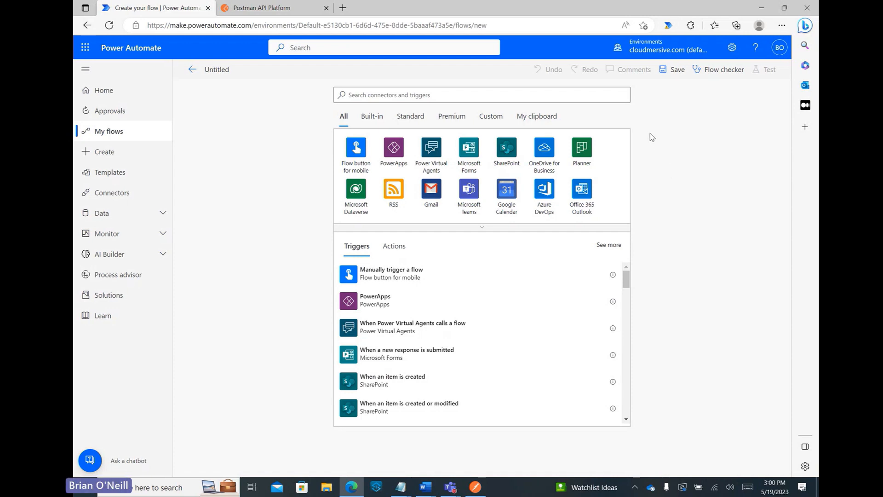
Search the connectors for "request" and add the Request trigger "When an HTTP request is received" to the flow.
click(480, 96)
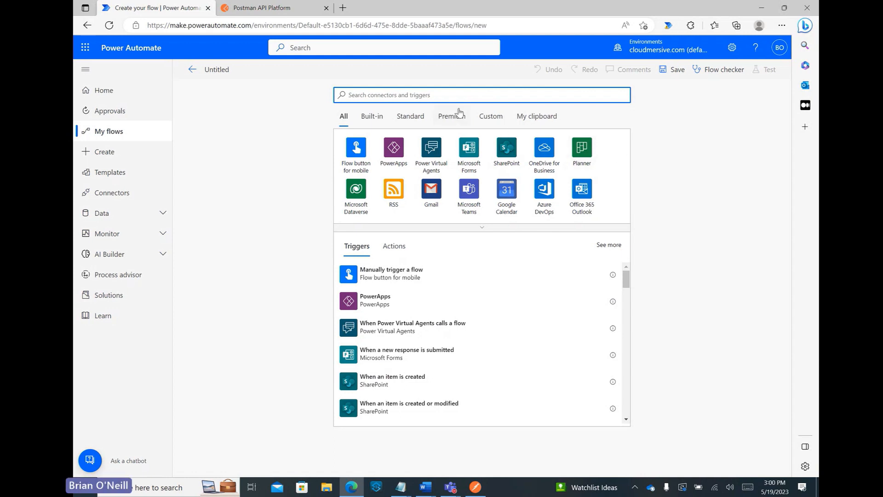
text(request)
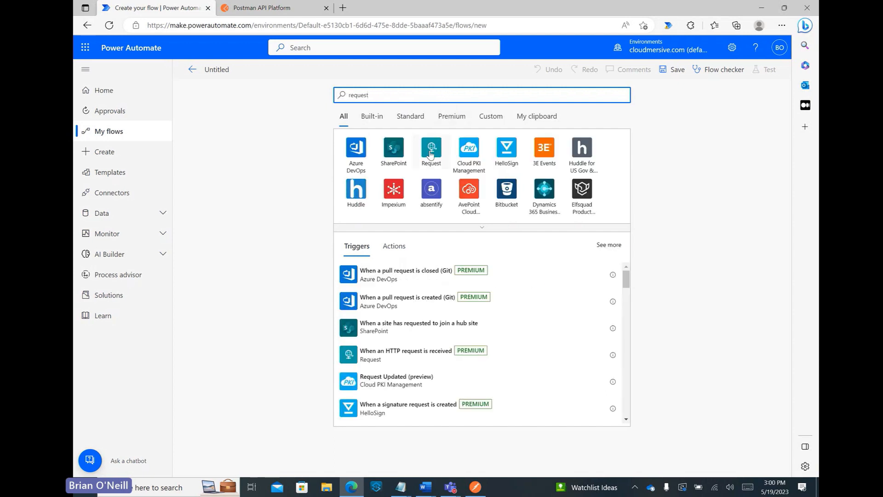
click(431, 152)
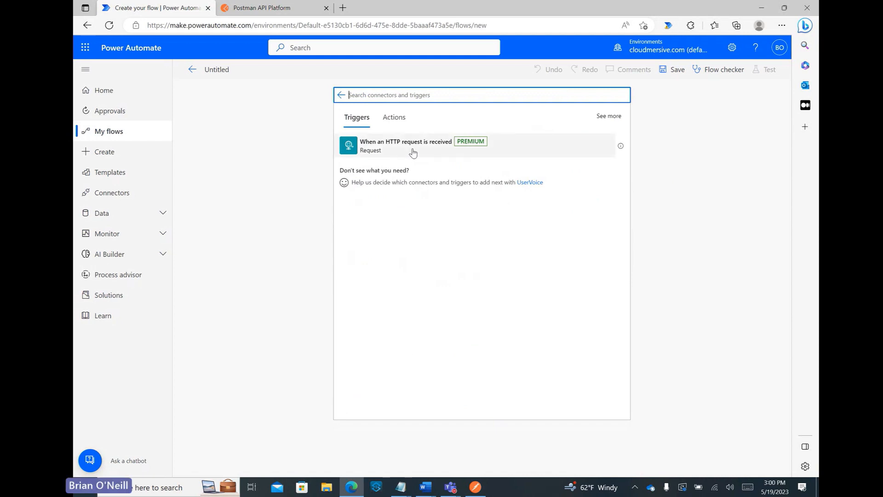
click(392, 153)
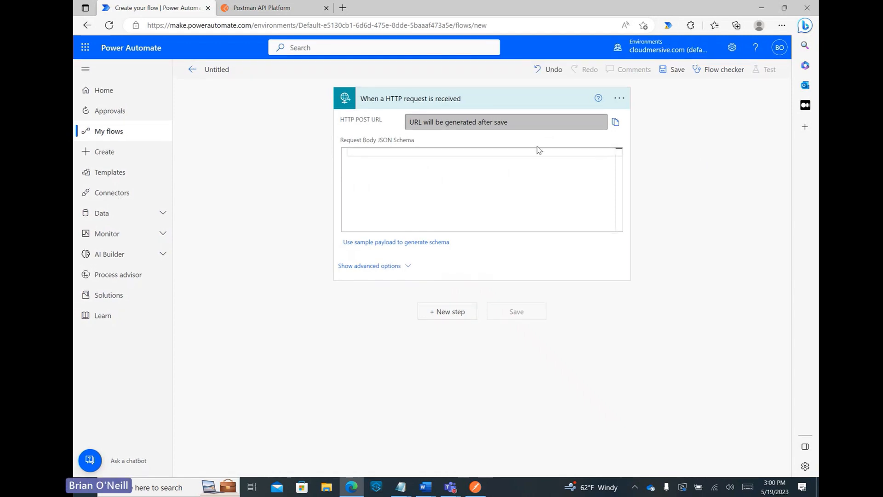
Reveal the HTTP trigger's advanced options and set its method to POST.
click(475, 122)
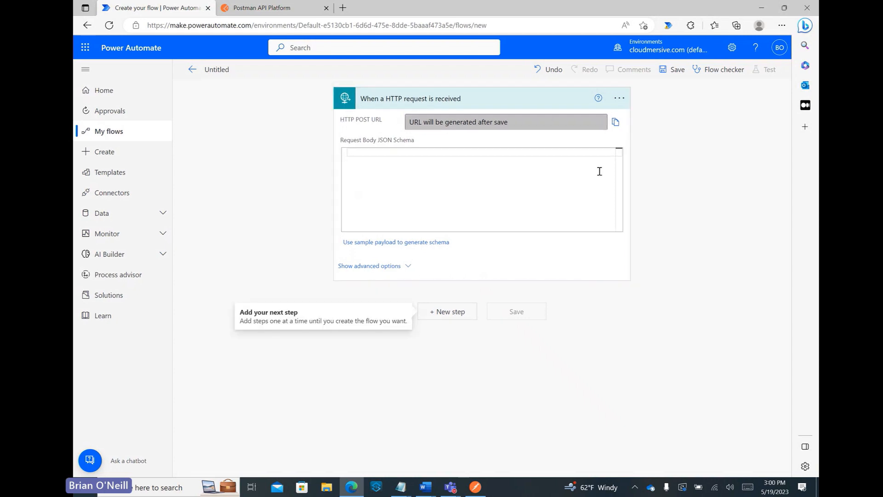
click(569, 256)
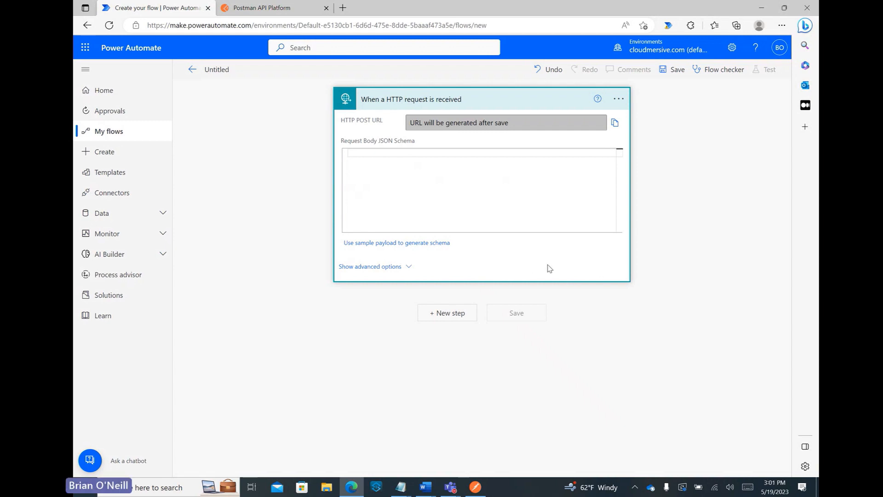
click(408, 269)
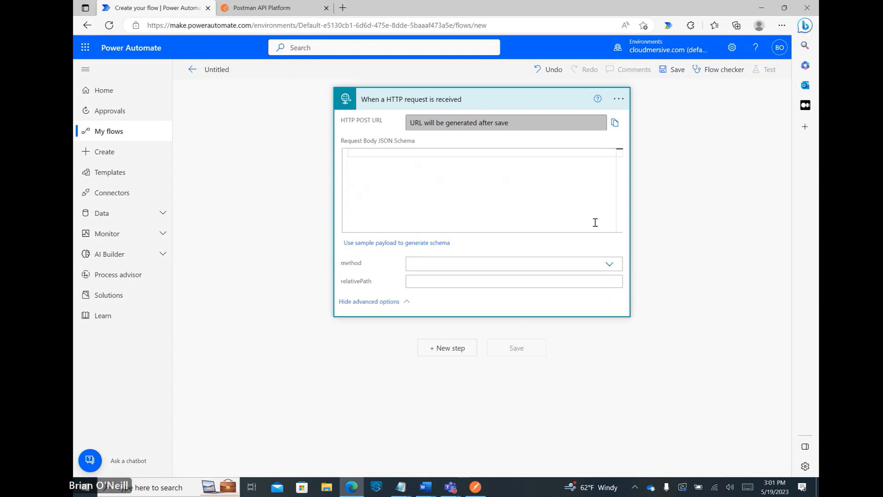
click(612, 265)
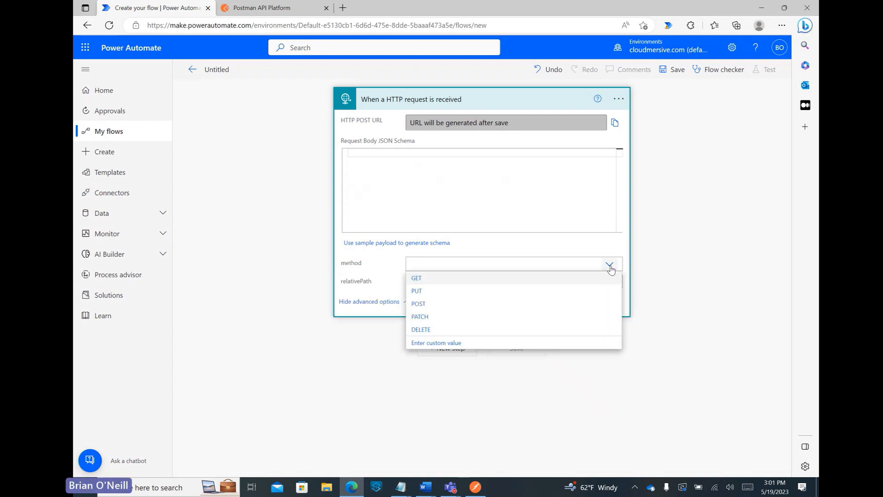
click(457, 308)
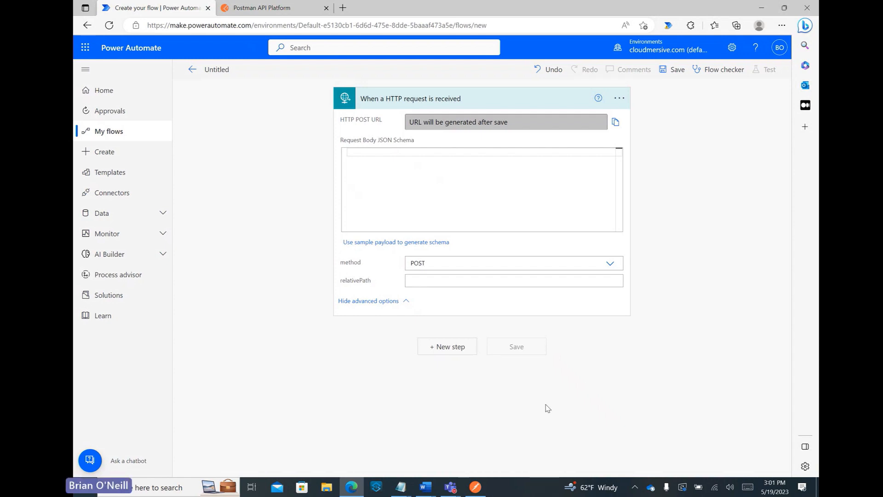
Add a new step using the Cloudmersive Virus Scan action "Scan a website for malicious content and threats".
click(451, 348)
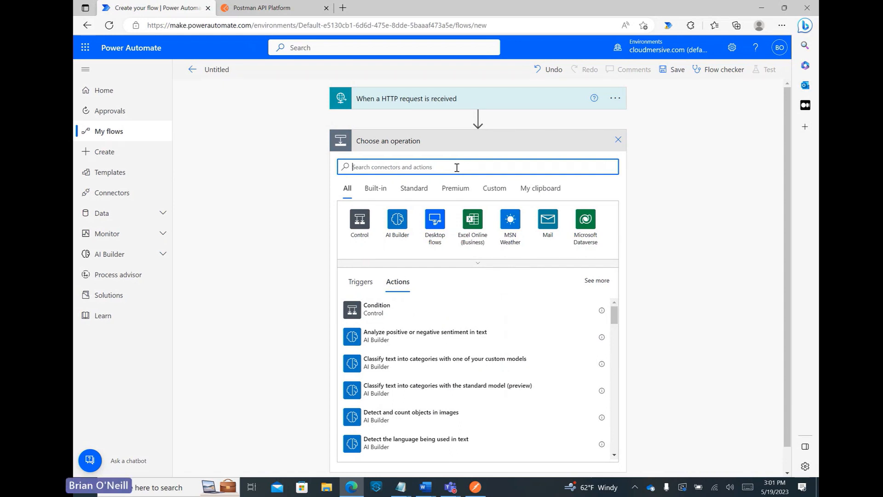
text(Cloudmersive)
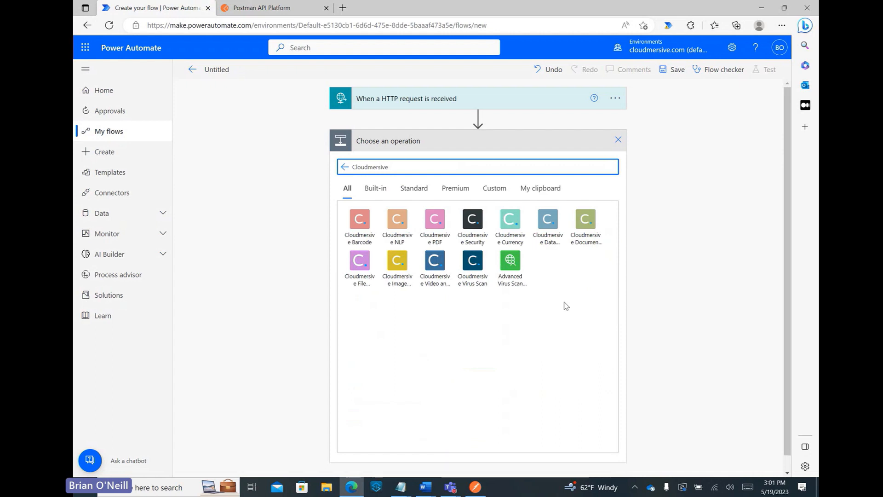
click(472, 266)
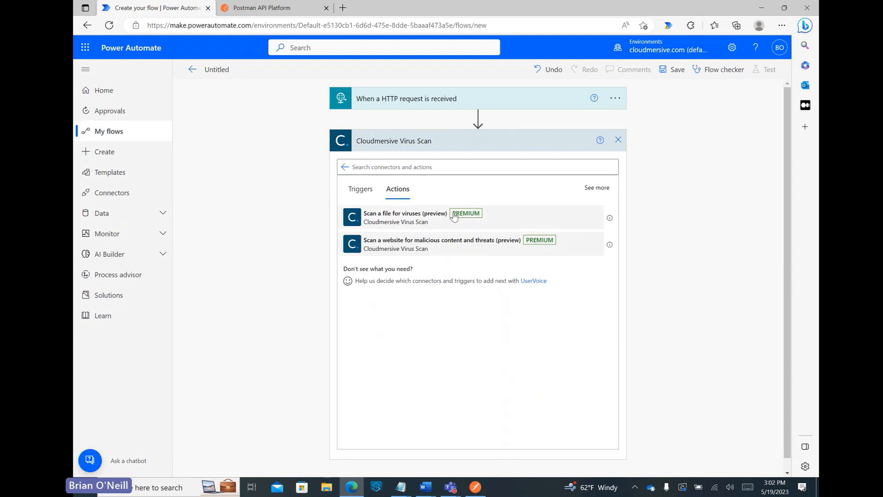
click(451, 237)
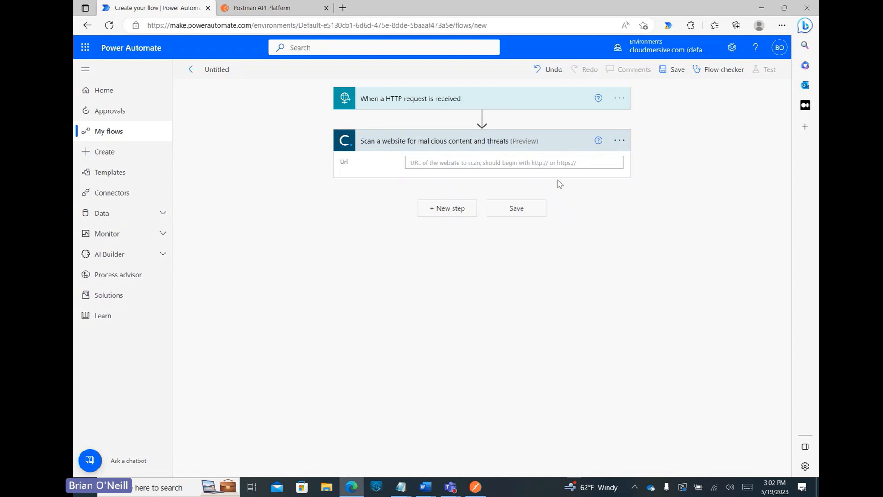
Set the website scan's Url to the Body dynamic content from the HTTP request trigger.
click(528, 163)
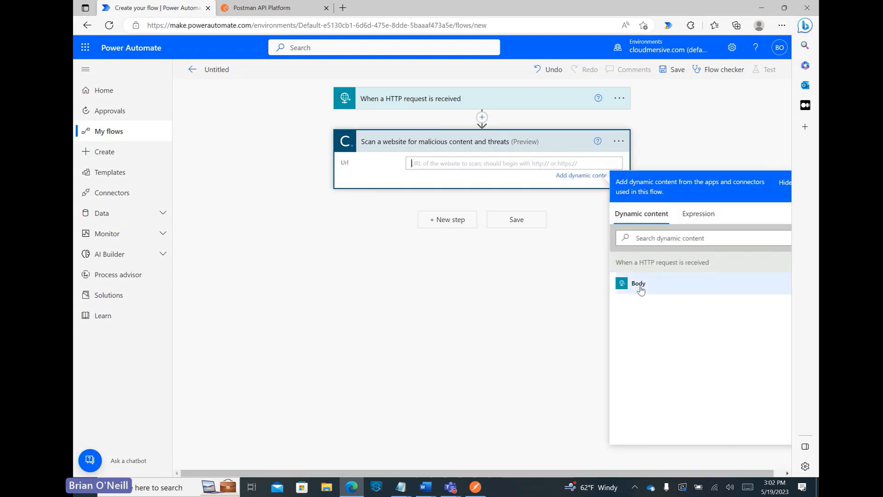
click(669, 287)
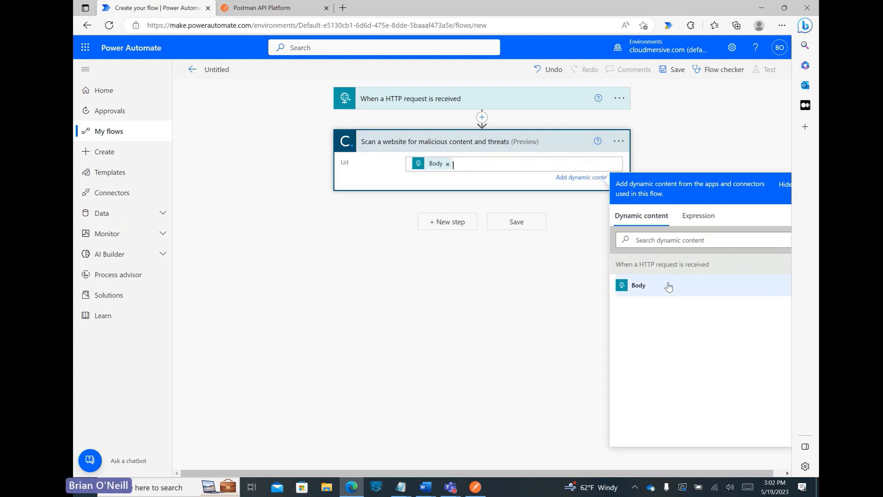
click(715, 175)
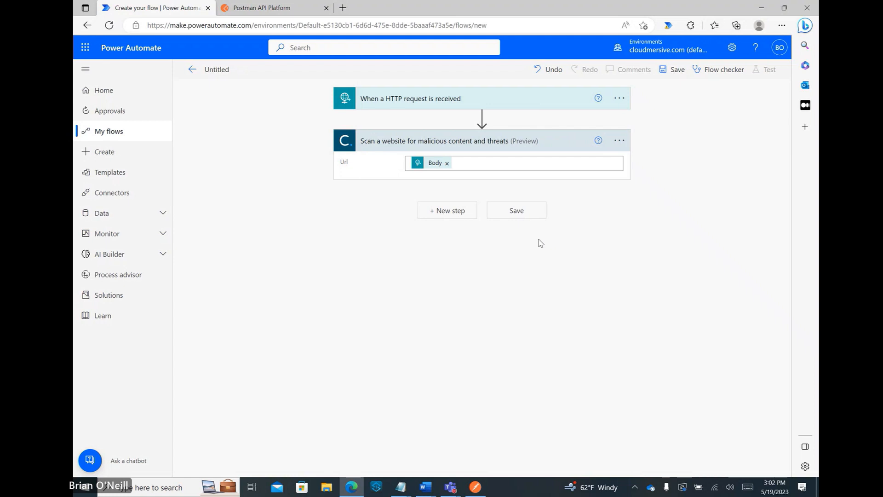
Add the Request connector's Response action after the website scan.
click(456, 216)
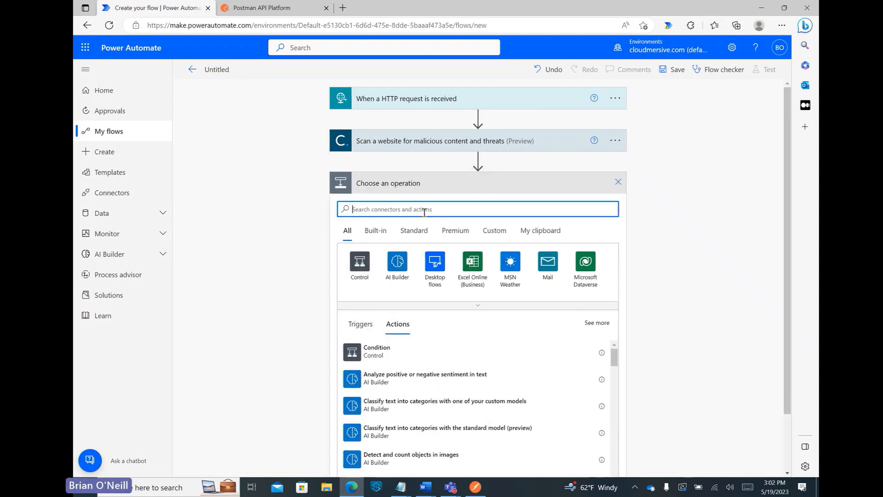
text(request)
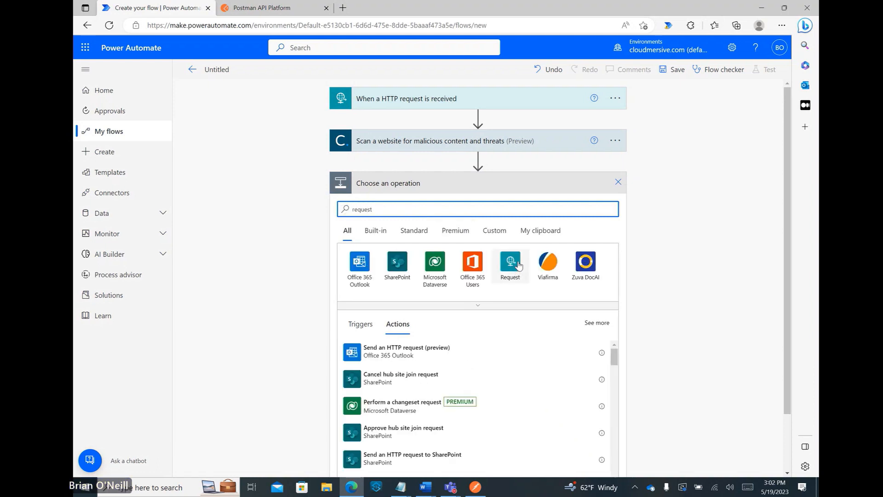
click(516, 269)
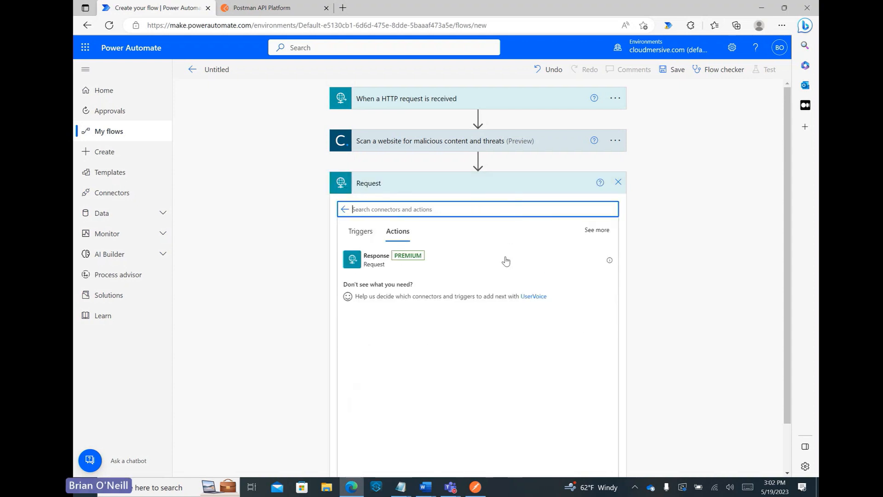
click(487, 265)
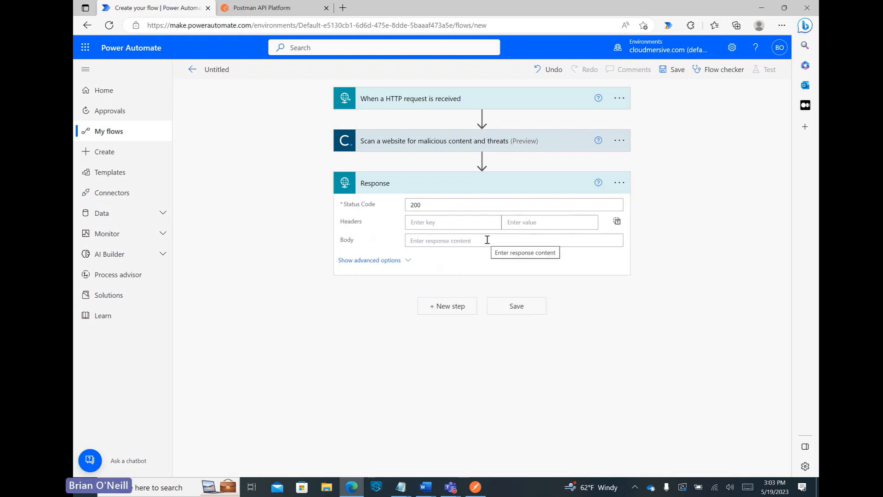
Add a response header with key CleanResult and the scan's CleanResult dynamic content as its value.
click(454, 223)
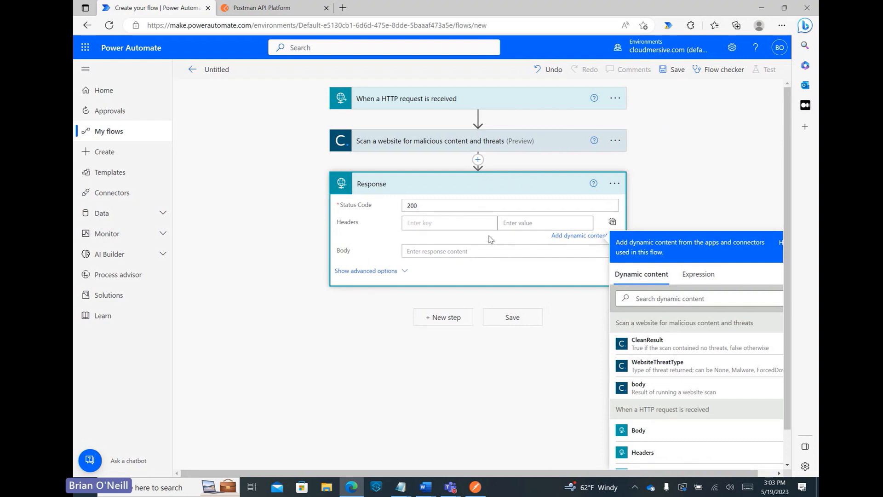
text(CleanResult)
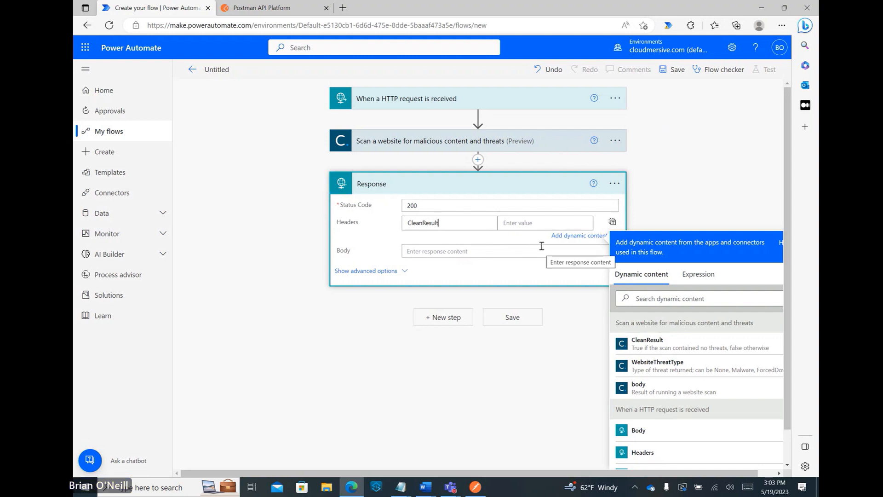
click(535, 222)
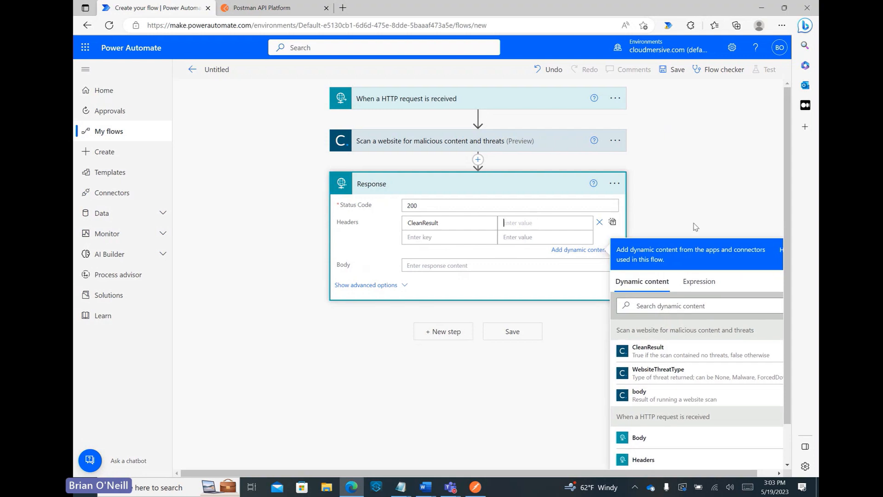
click(680, 354)
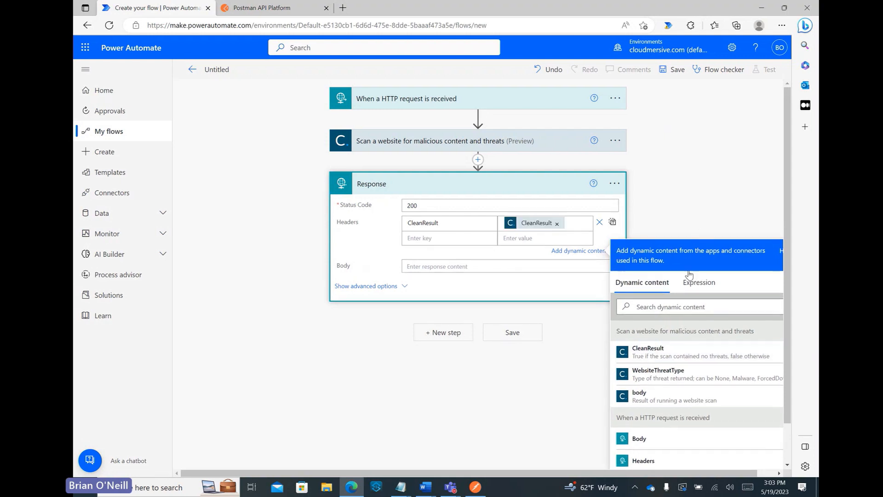
click(702, 203)
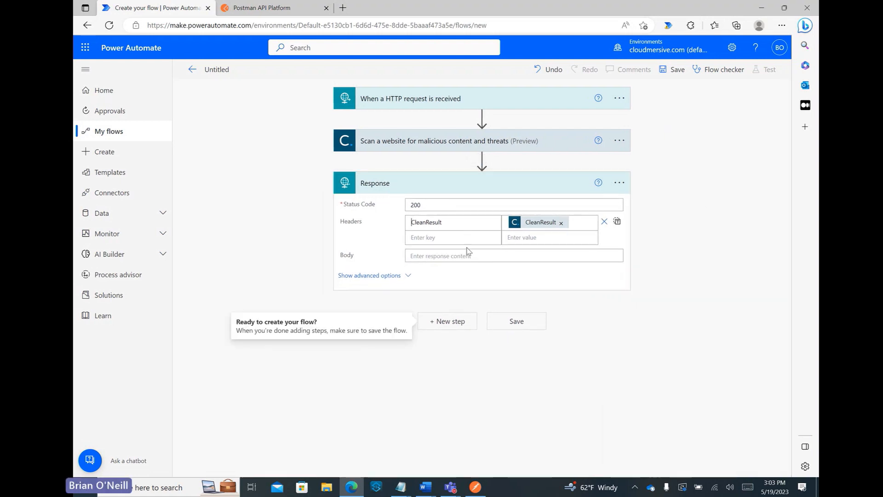
Add a second response header with key WebsiteThreatType and the scan's WebsiteThreatType dynamic content as its value.
click(450, 241)
text(We)
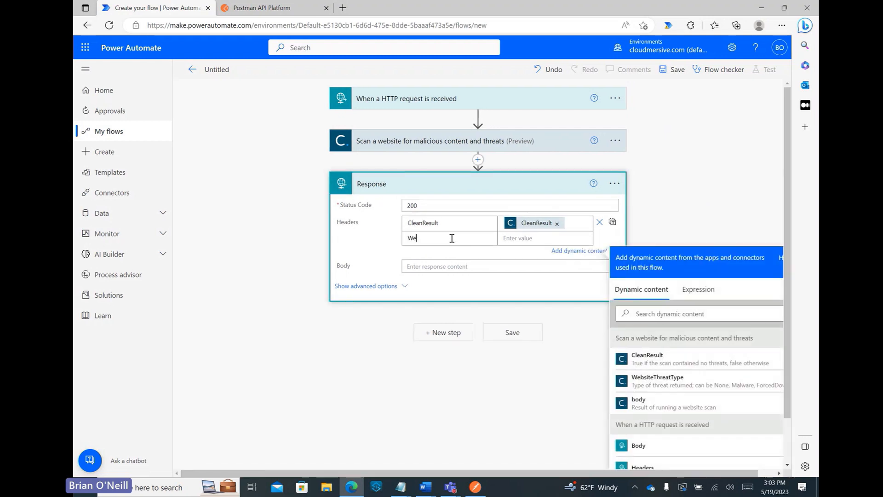
text(bsiteThreatType)
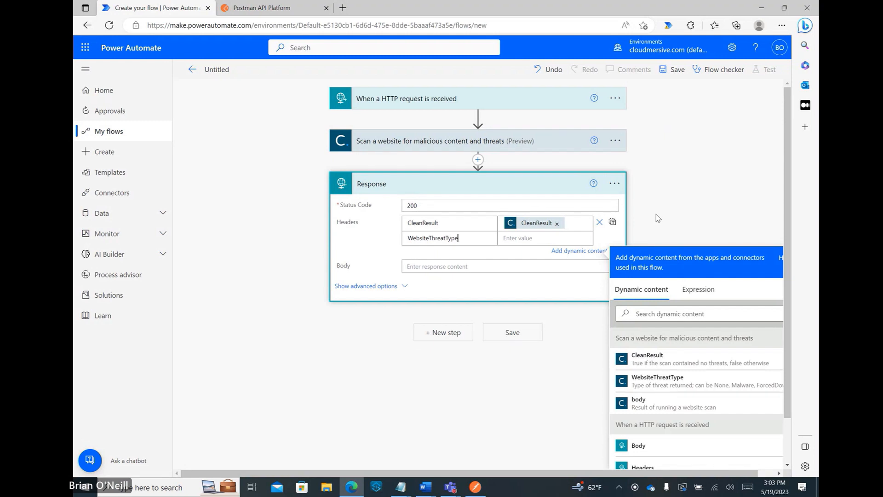
click(557, 235)
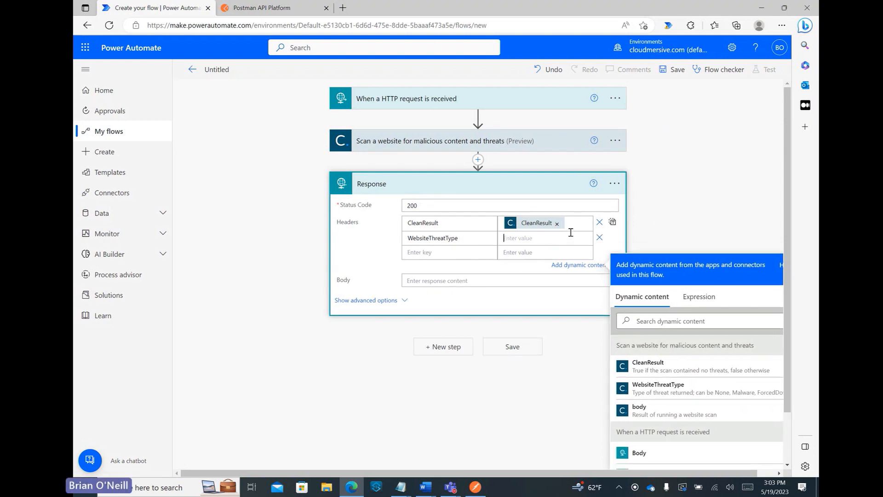
click(688, 392)
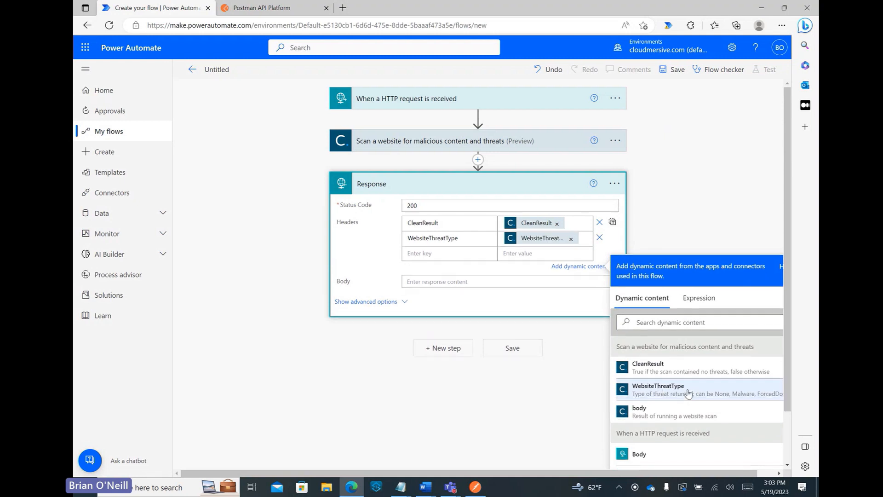
click(713, 216)
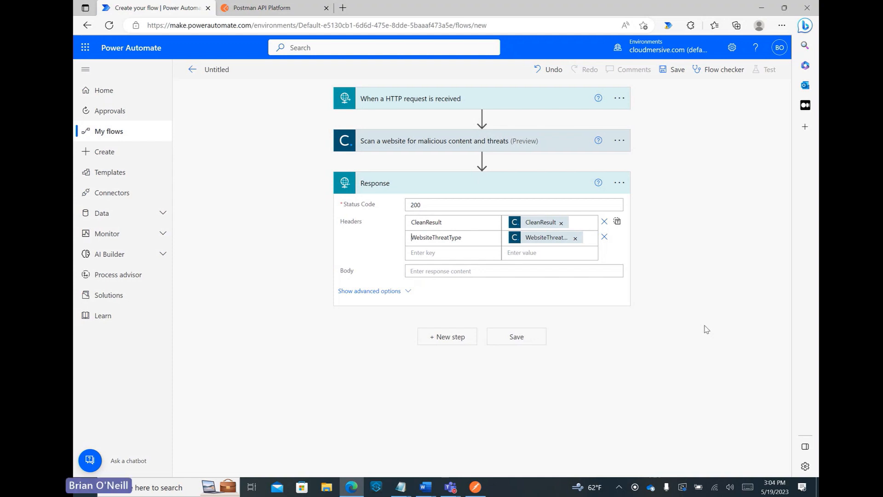
Save the flow and copy the generated HTTP POST URL from the HTTP request trigger.
click(517, 337)
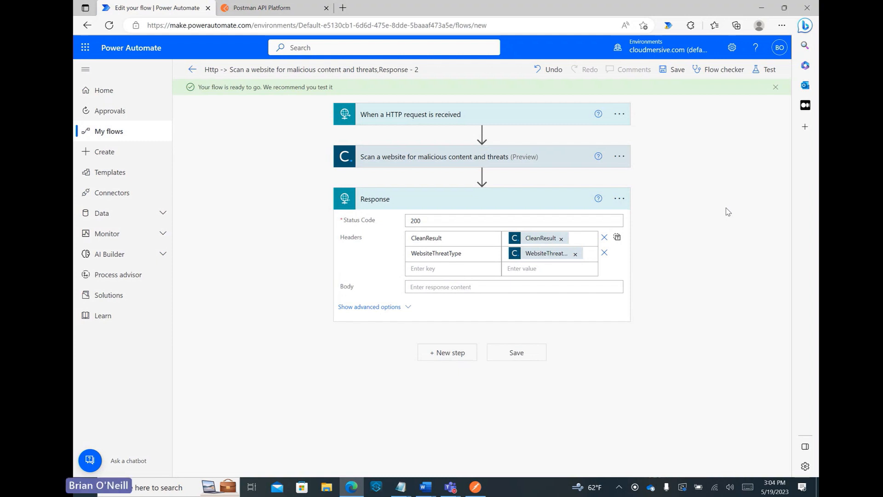
click(516, 119)
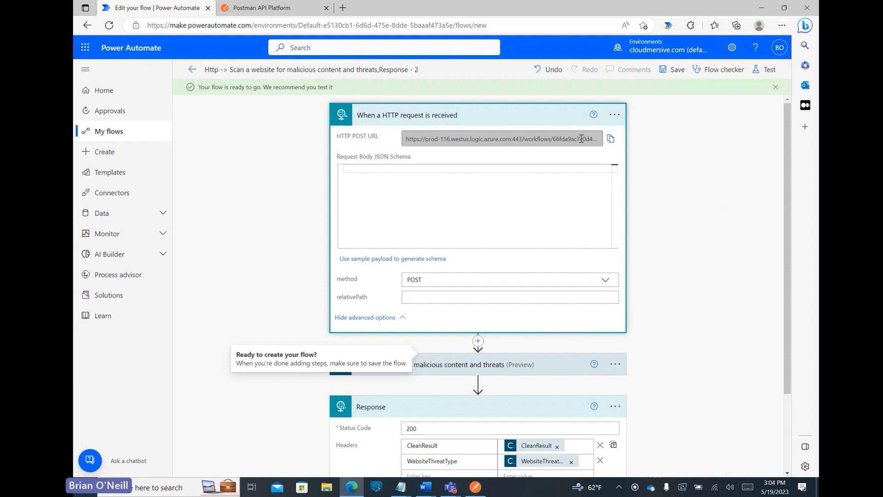
click(610, 139)
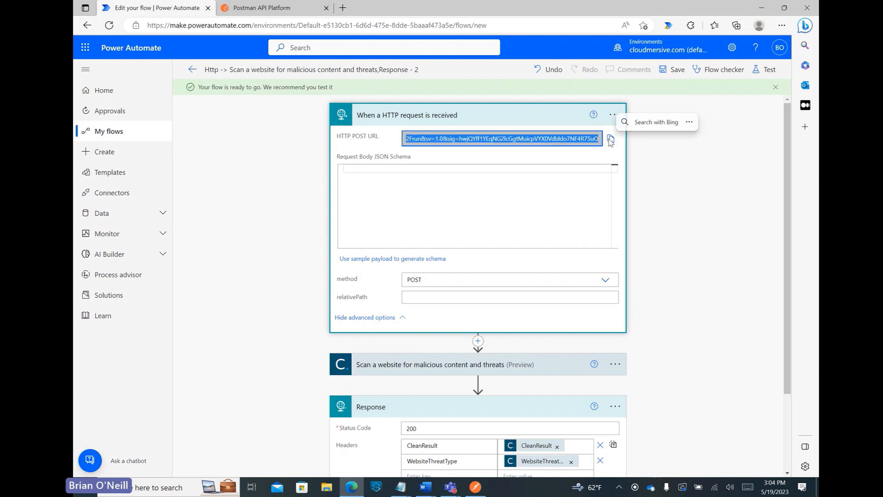
Copy the full HTTP POST URL from the HTTP request trigger.
right_click(529, 143)
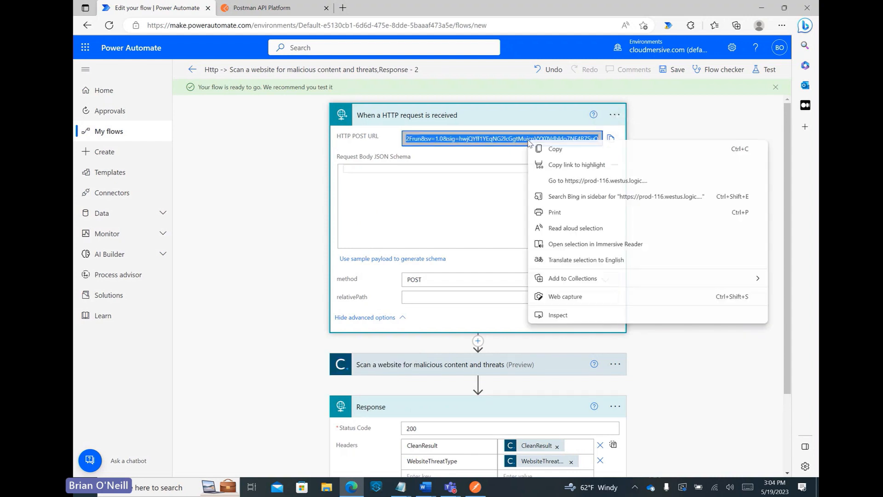
click(553, 146)
click(676, 142)
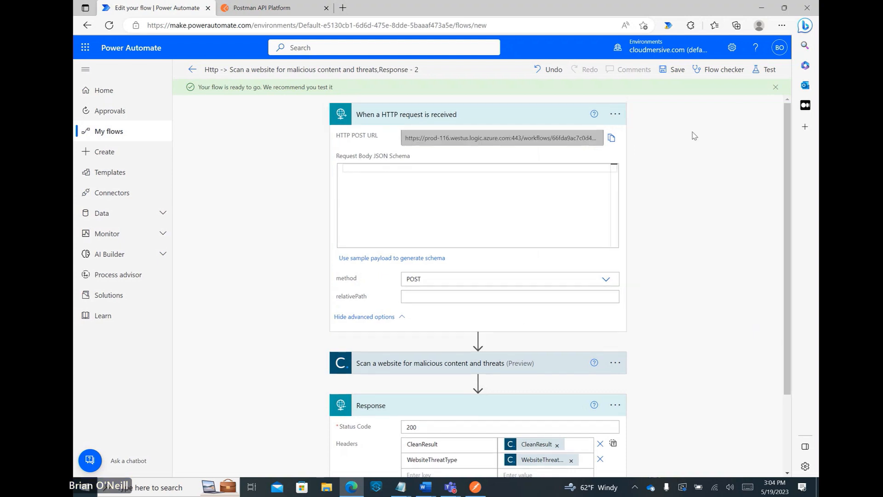
Start a manual test of the flow so that it waits for an incoming HTTP request.
click(766, 70)
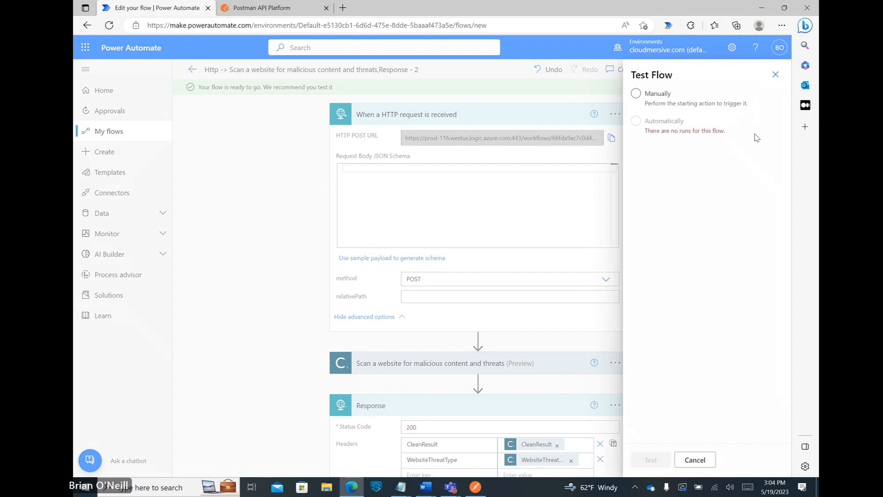
click(635, 93)
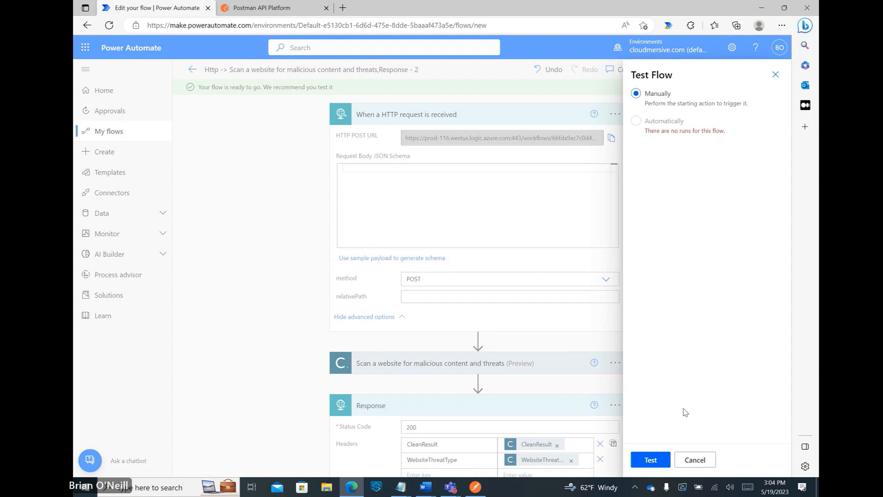
click(649, 460)
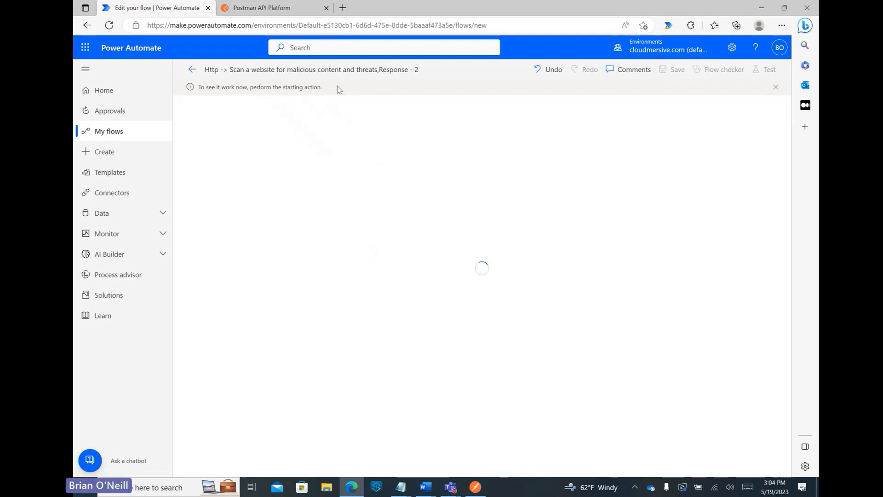
drag(325, 90, 199, 88)
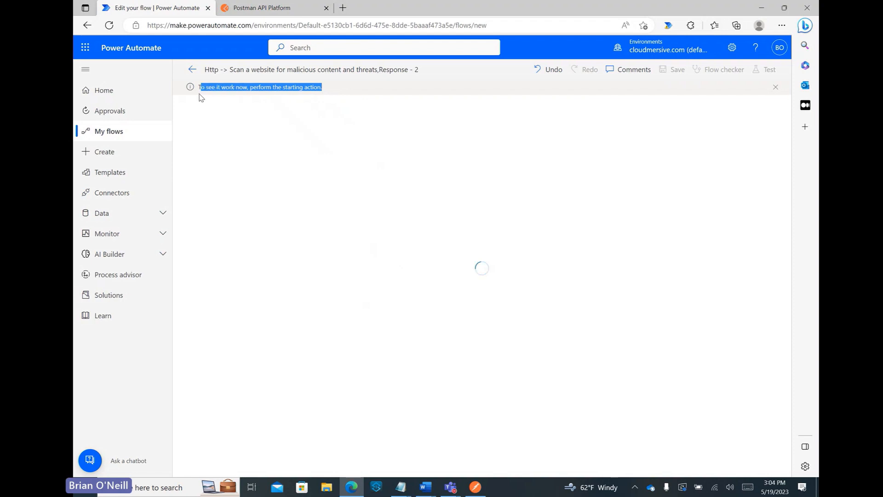
click(352, 90)
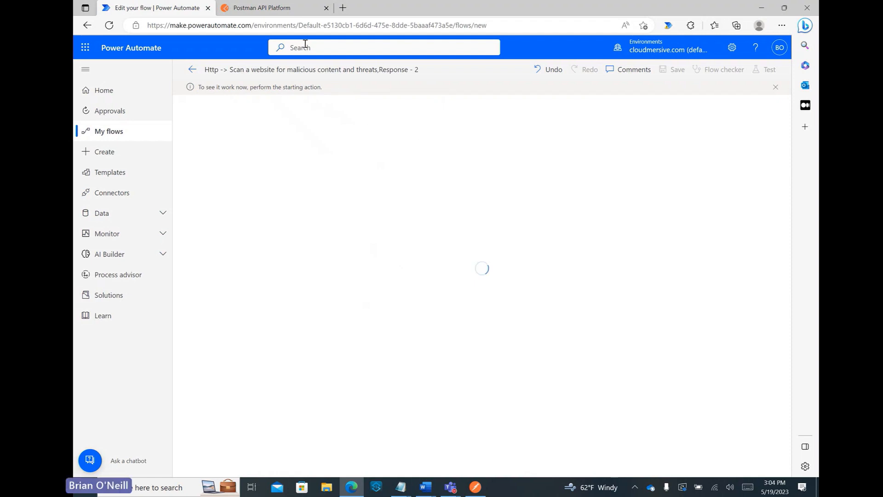
Switch to Postman and create a workspace named Test with Personal visibility.
click(271, 7)
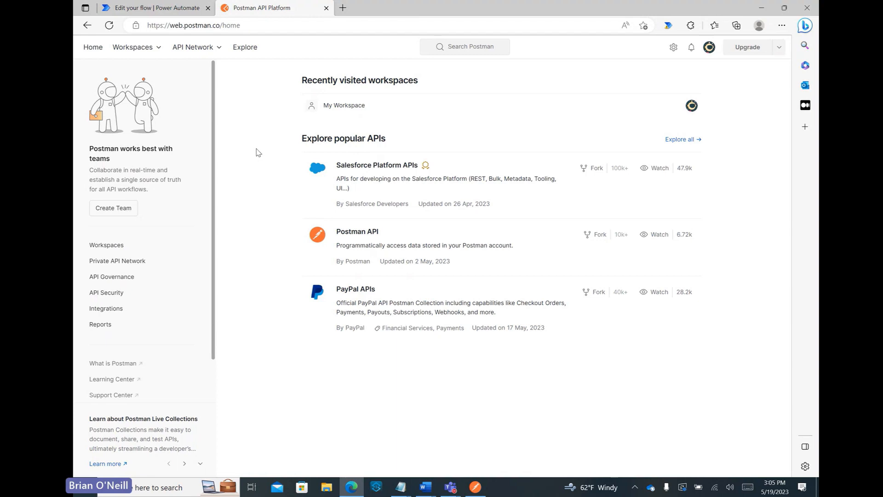
click(149, 51)
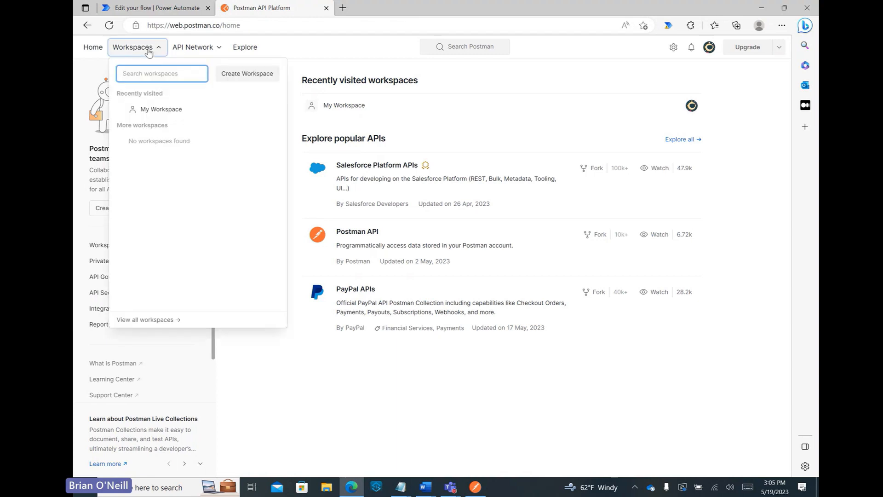
click(257, 79)
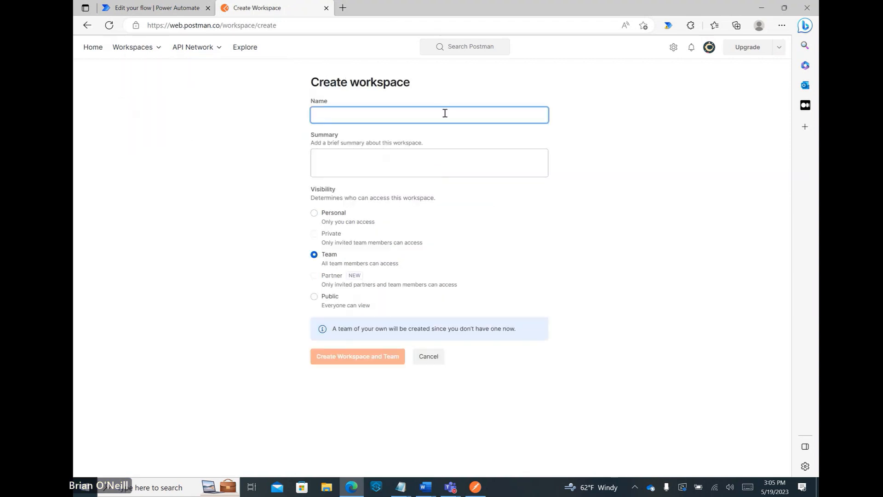
text(Test)
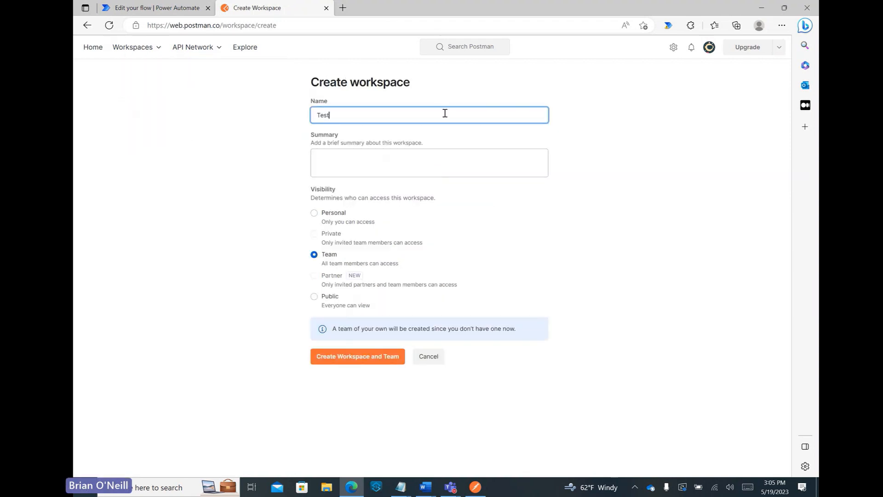
click(313, 215)
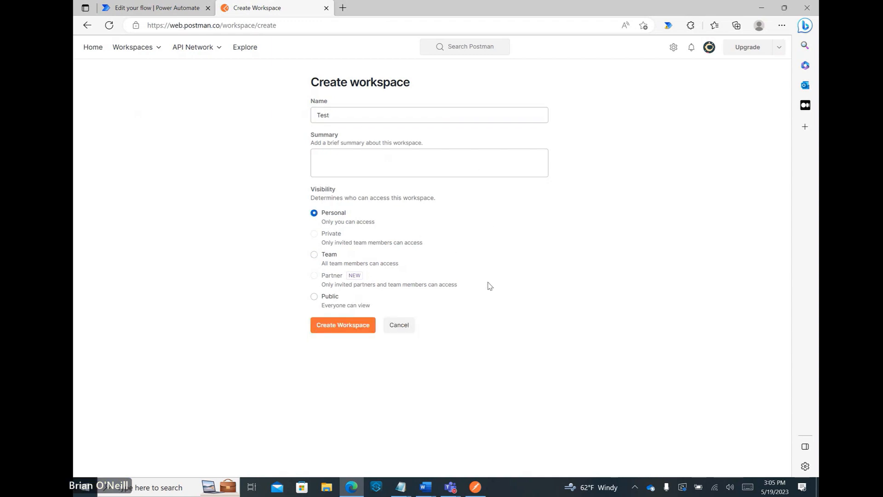
click(348, 325)
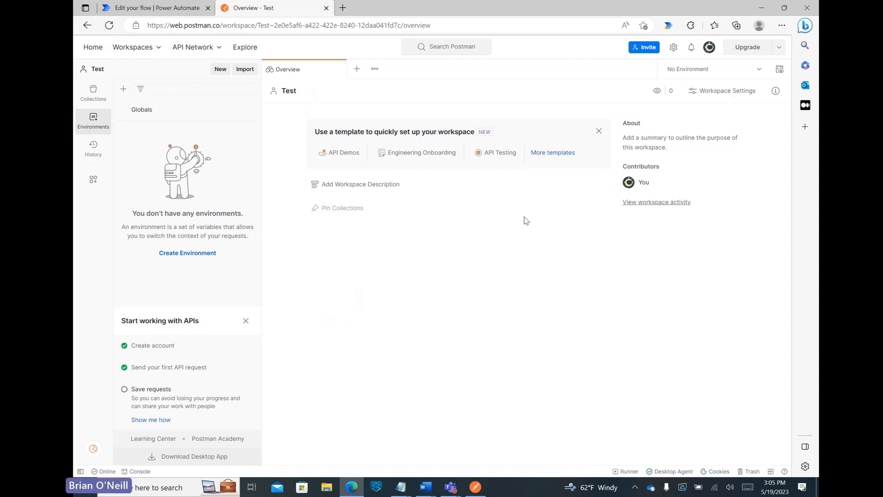
Create a new request, set its method to POST and paste the copied signed flow trigger URL as its address.
click(356, 69)
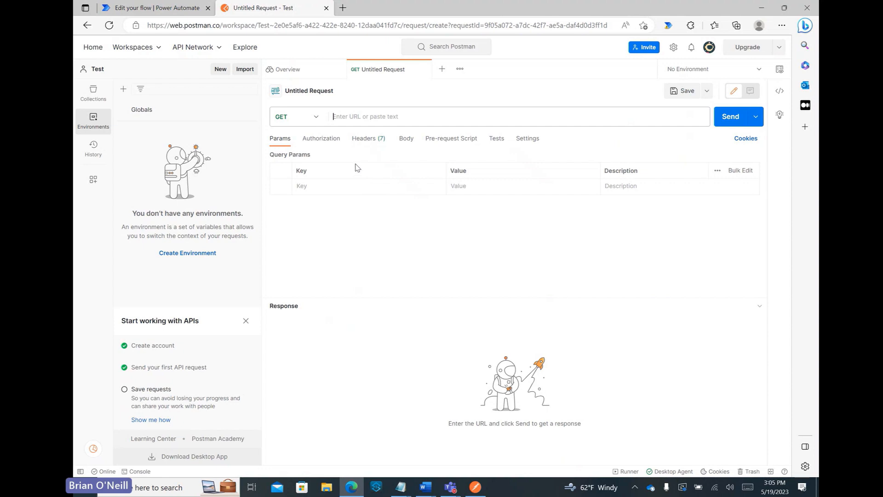
click(316, 120)
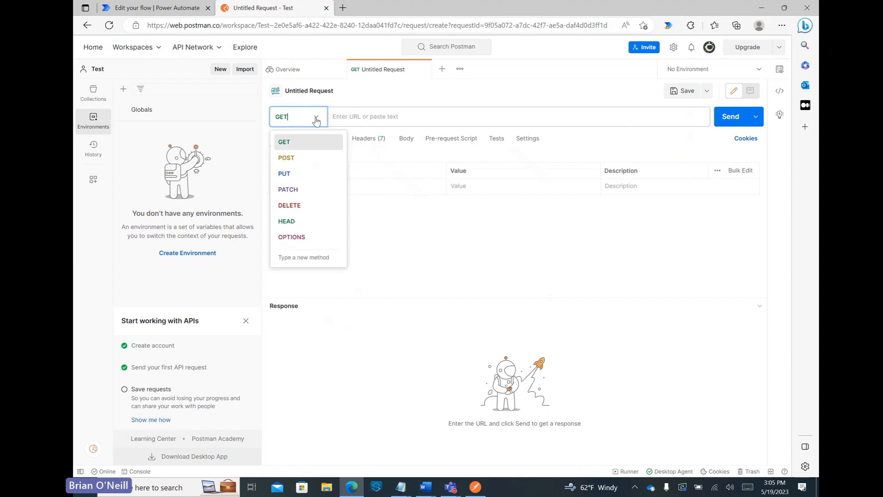
click(303, 162)
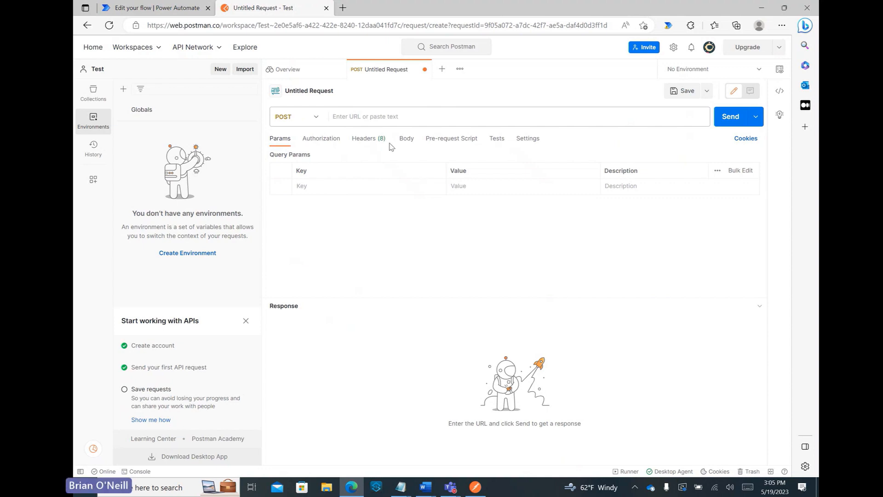
click(379, 118)
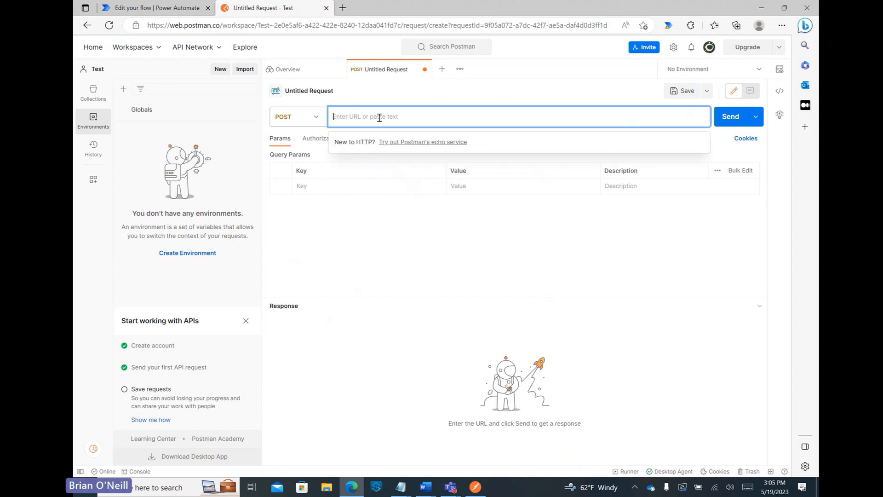
key(ctrl+v)
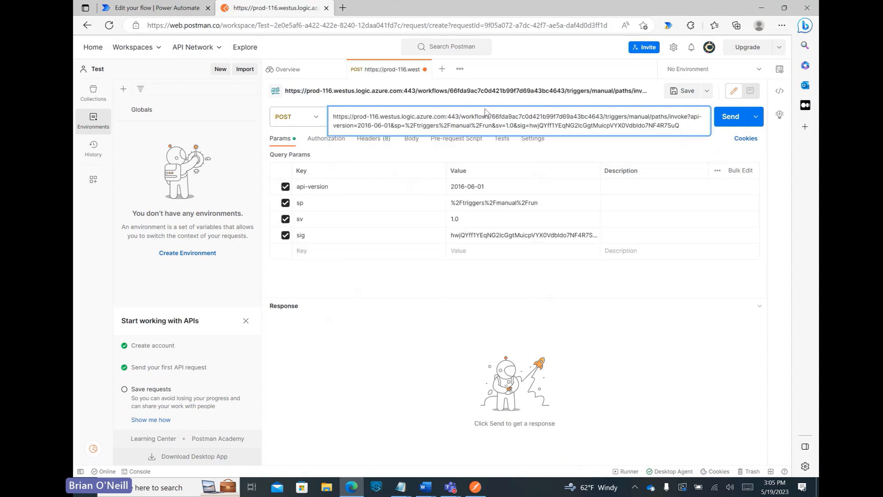
click(574, 288)
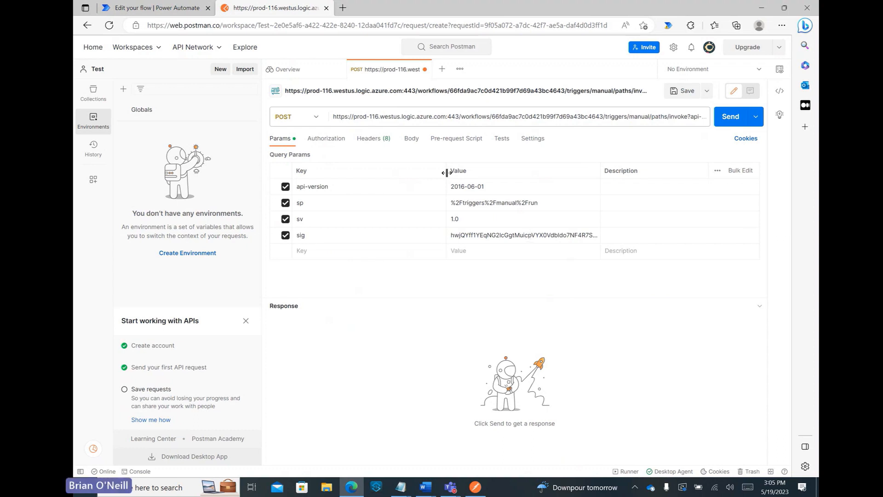
Set the request body type to raw, then open cloudmersive.com in a new browser tab and copy its address.
click(412, 140)
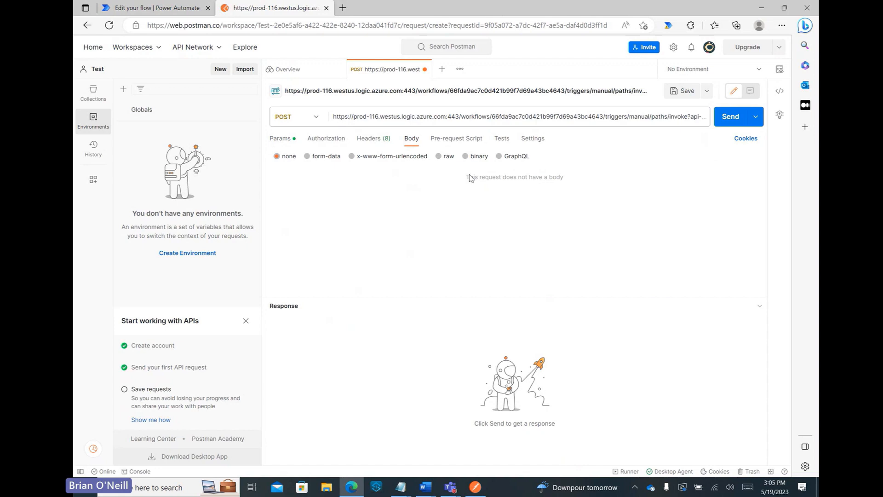
click(444, 159)
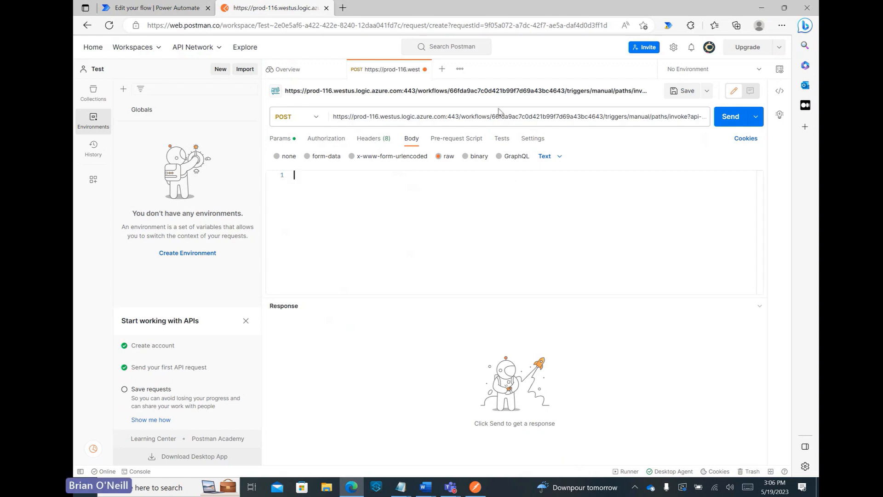
click(343, 8)
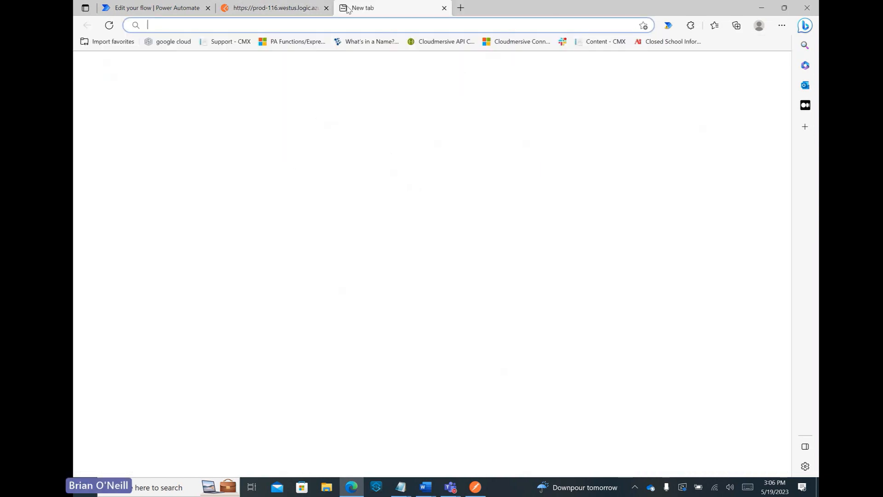
text(cloud)
key(Return)
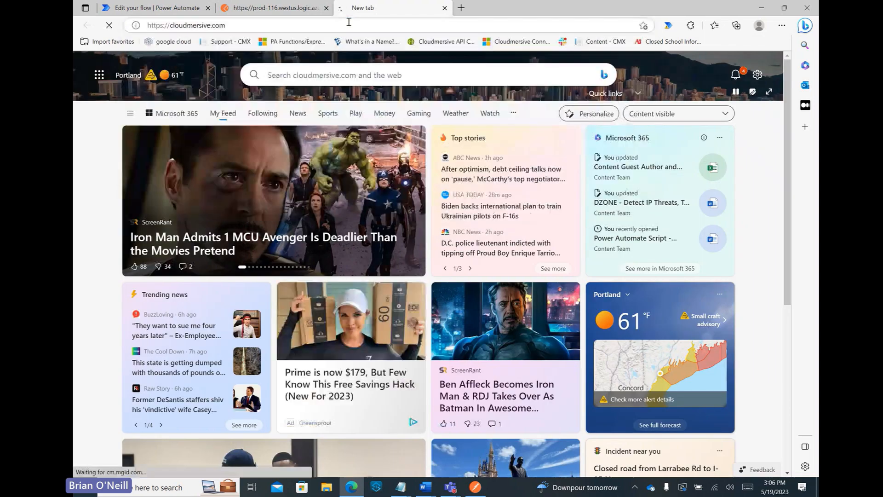
click(188, 29)
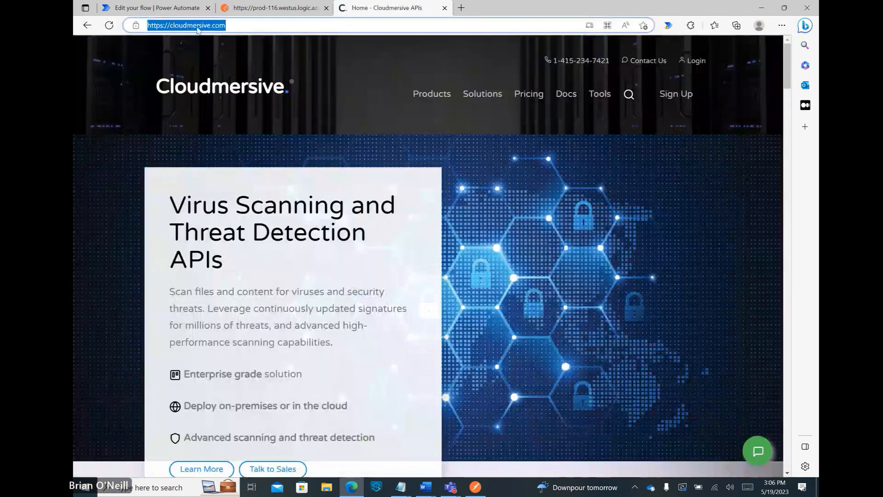
click(272, 8)
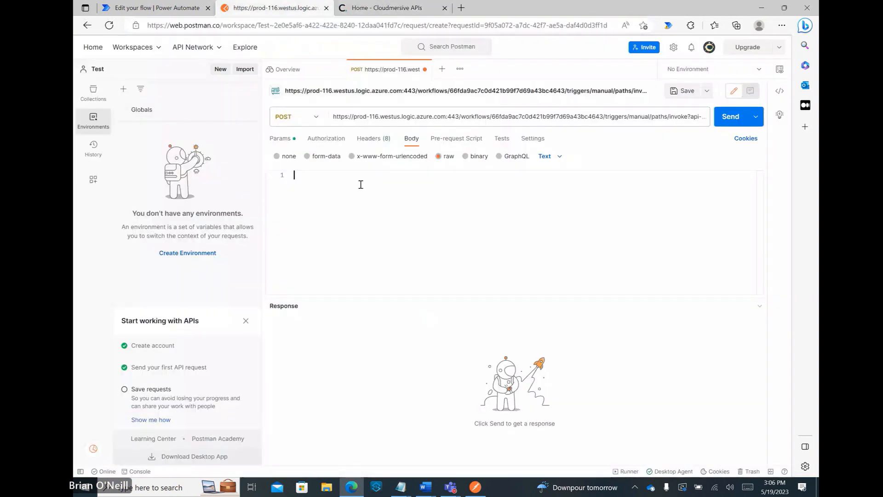
click(360, 182)
key(ctrl+v)
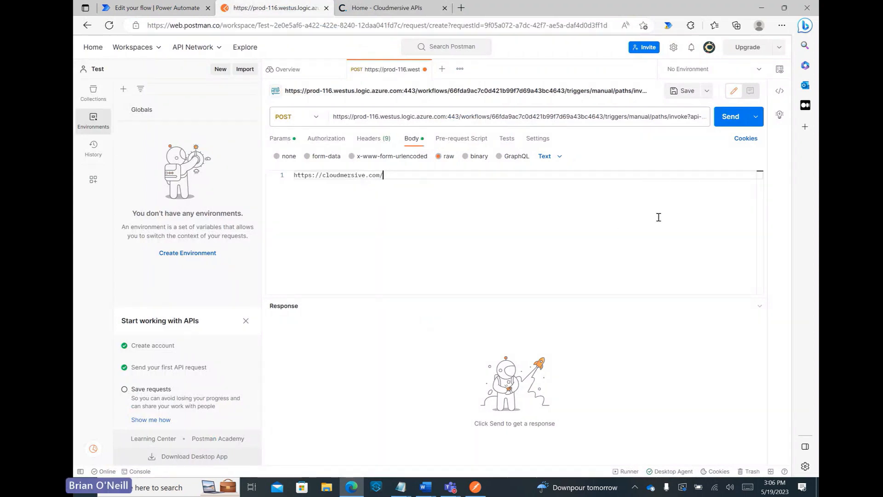
click(729, 120)
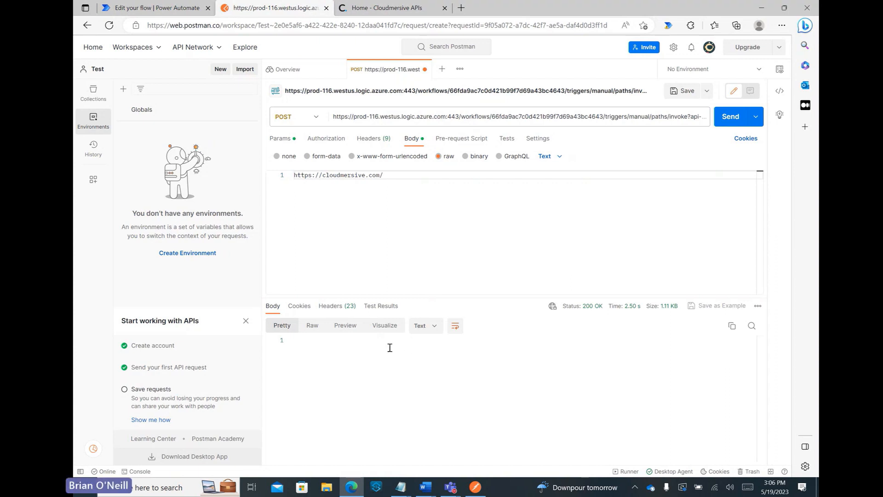
Examine the CleanResult and WebsiteThreatType values among the response headers.
click(336, 311)
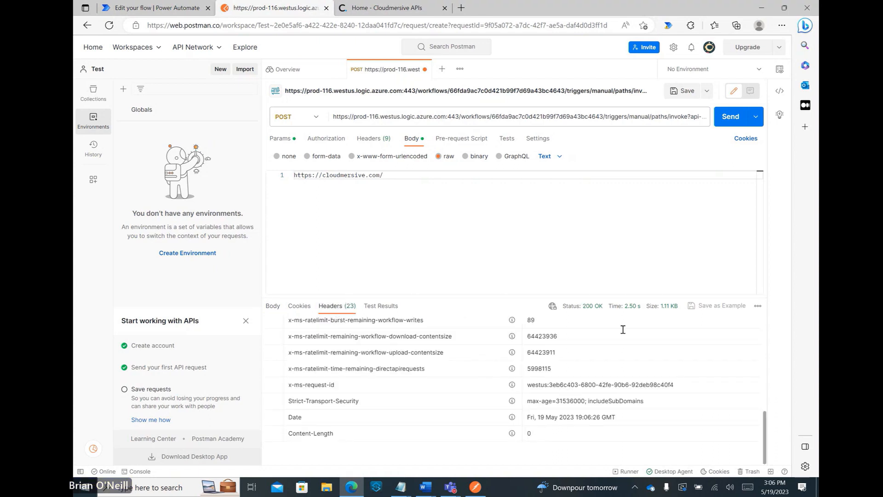
scroll(659, 369, up, 2)
scroll(659, 369, up, 3)
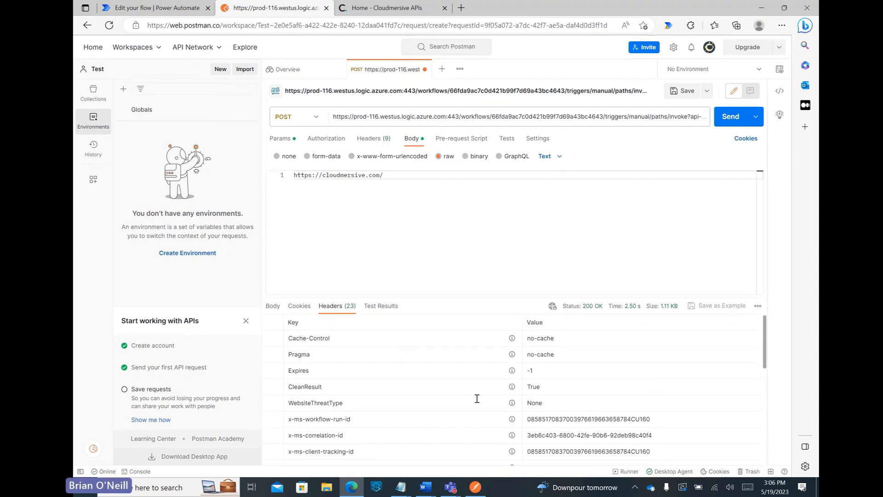
double_click(309, 387)
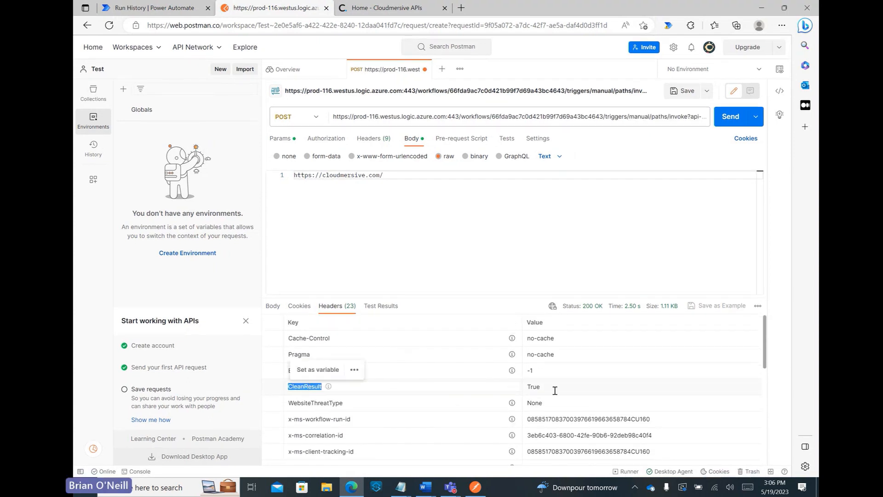
double_click(535, 386)
click(613, 386)
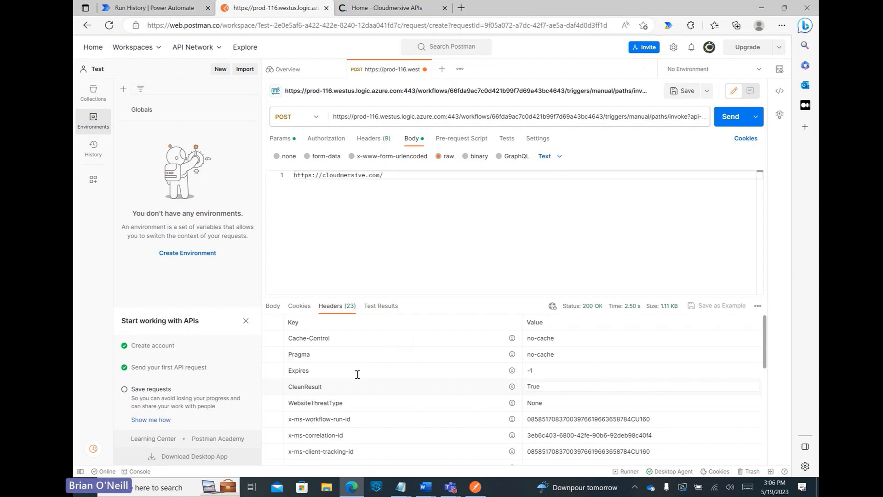
drag(540, 386, 525, 388)
double_click(326, 404)
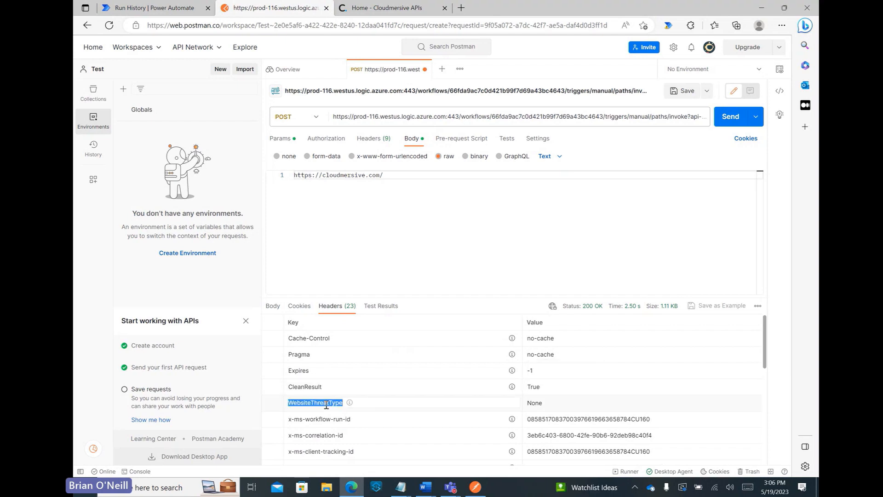
double_click(534, 403)
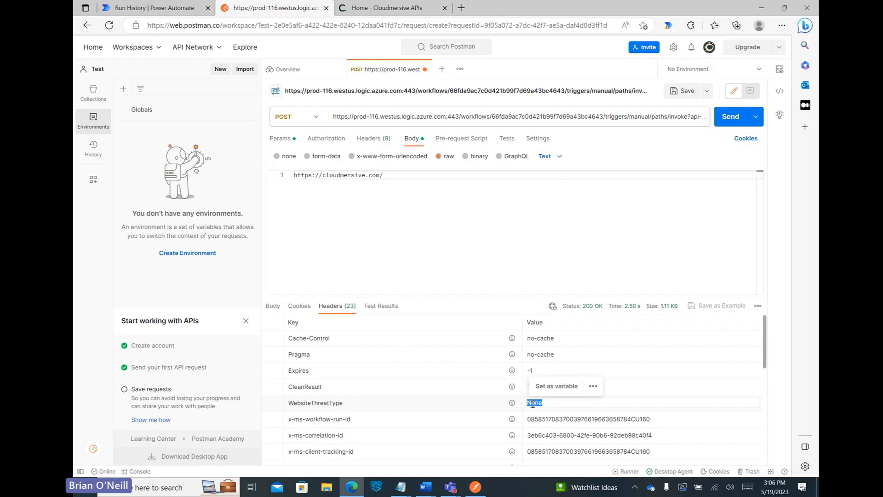
click(577, 402)
Switch to the Power Automate run history and examine the inputs and outputs of the trigger, website scan and Response actions.
click(160, 12)
click(616, 205)
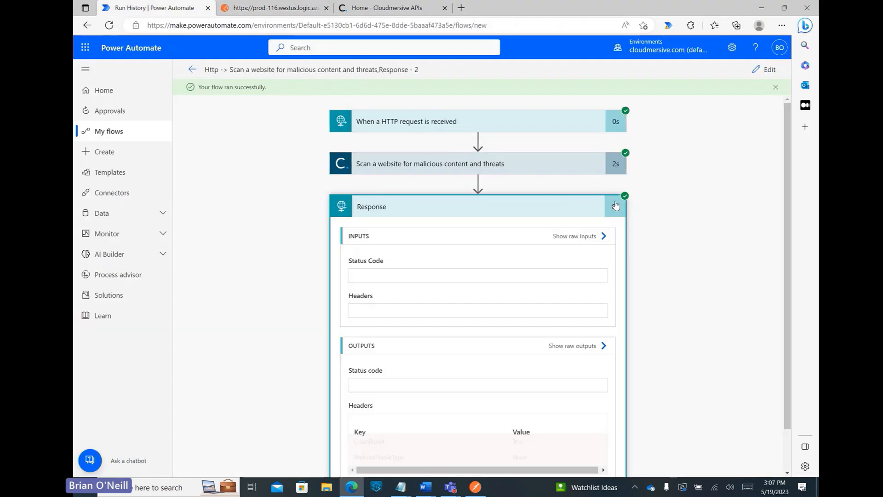
click(571, 166)
click(551, 125)
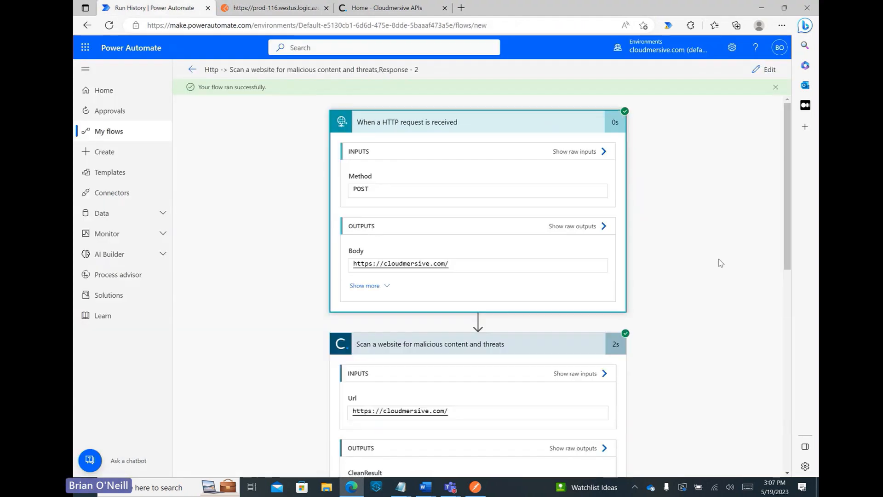
scroll(717, 266, down, 7)
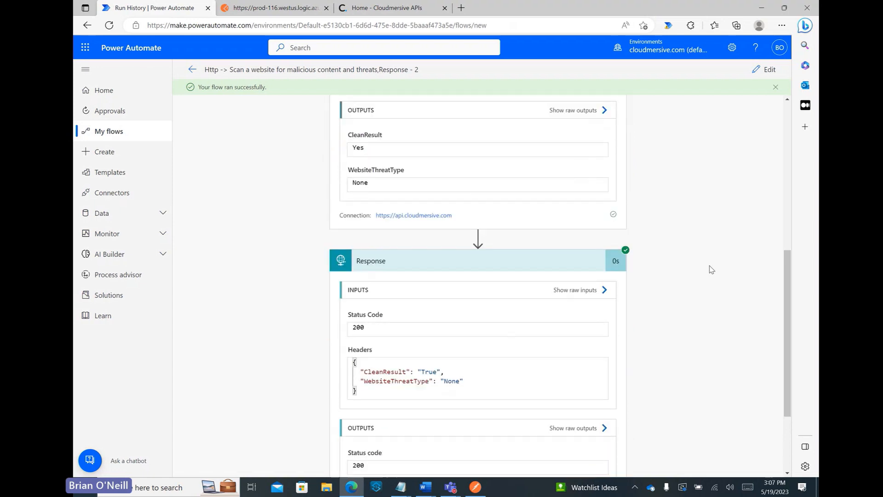
scroll(712, 269, down, 3)
scroll(712, 269, up, 5)
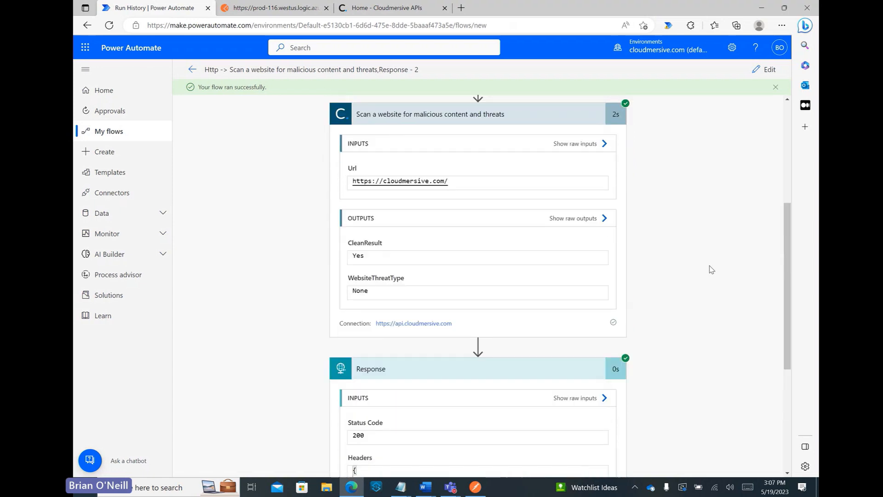
drag(457, 183, 341, 186)
click(424, 161)
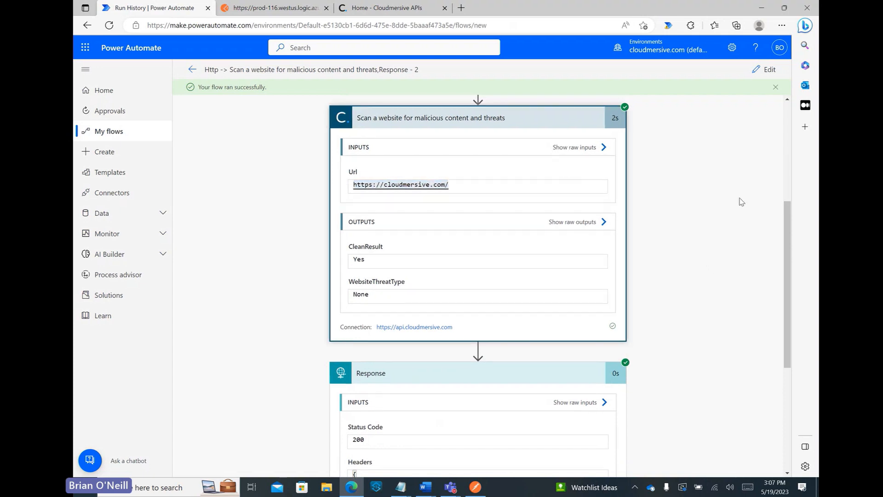